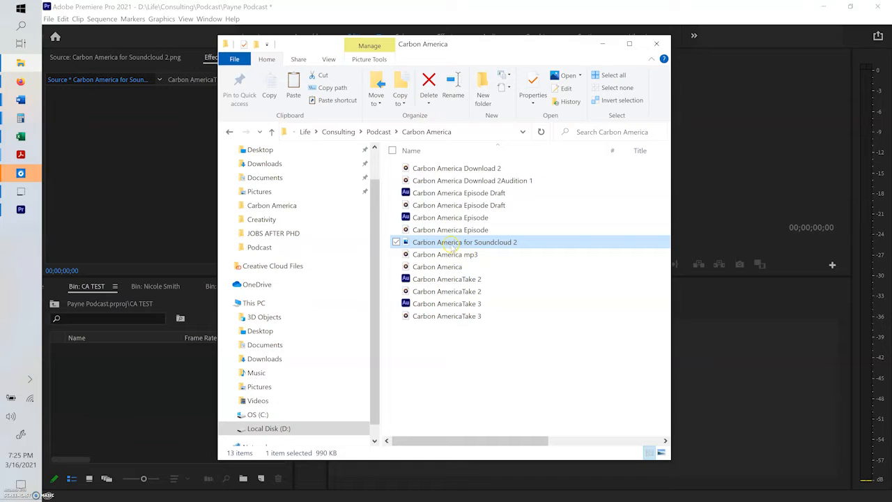
Step: Preview the Carbon America for Soundcloud 2 image, then import it with the Carbon AmericaTake 3 WAV file into the CA TEST bin
double_click(450, 243)
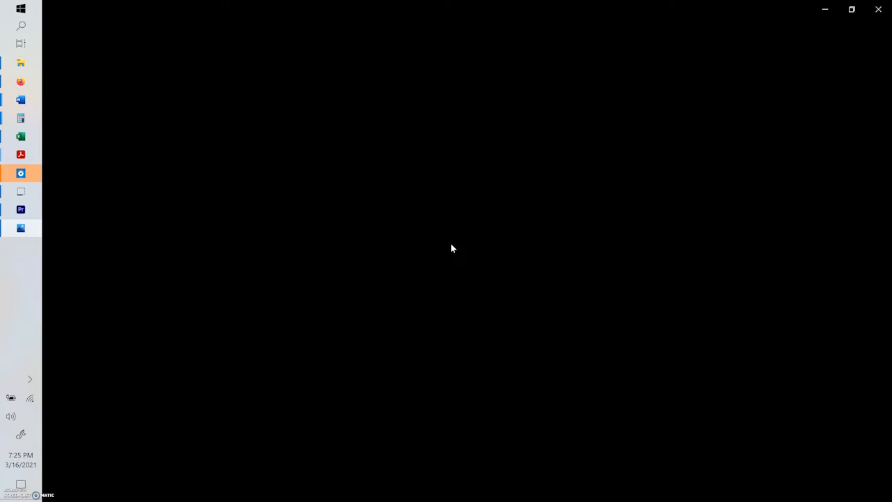
left_click(879, 7)
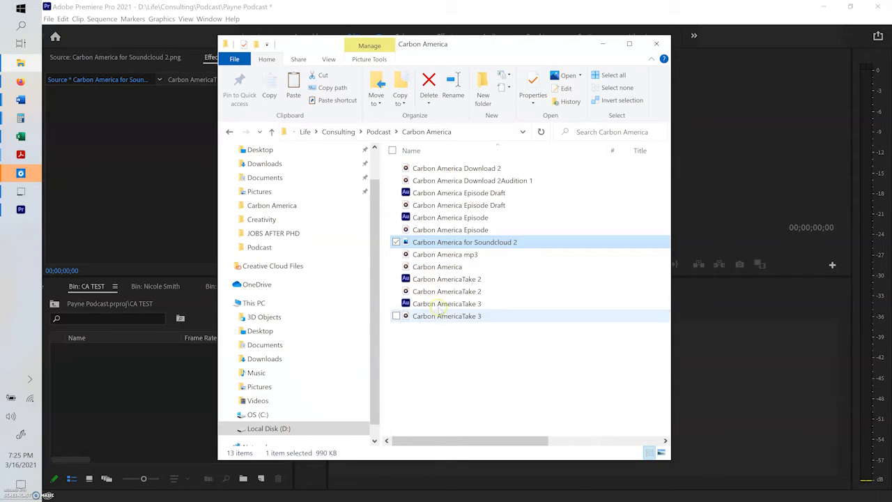
left_click(439, 316)
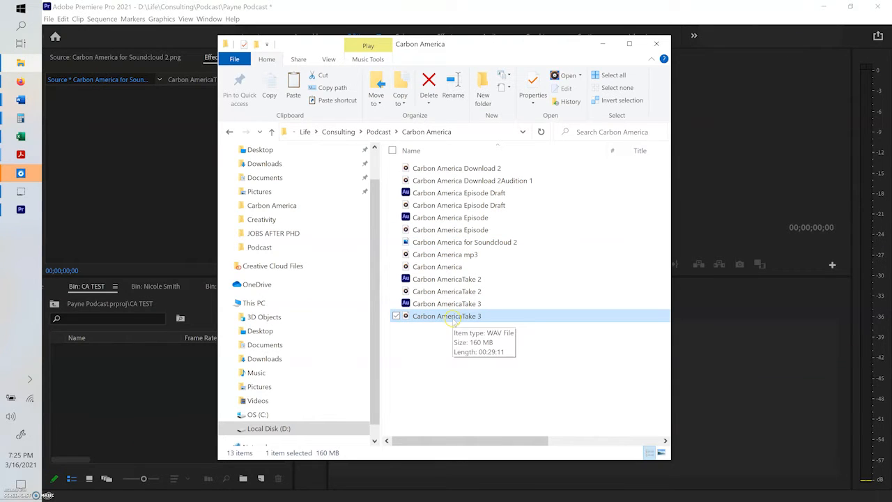
left_click(458, 243, "ctrl")
left_click_drag(530, 243, 111, 409)
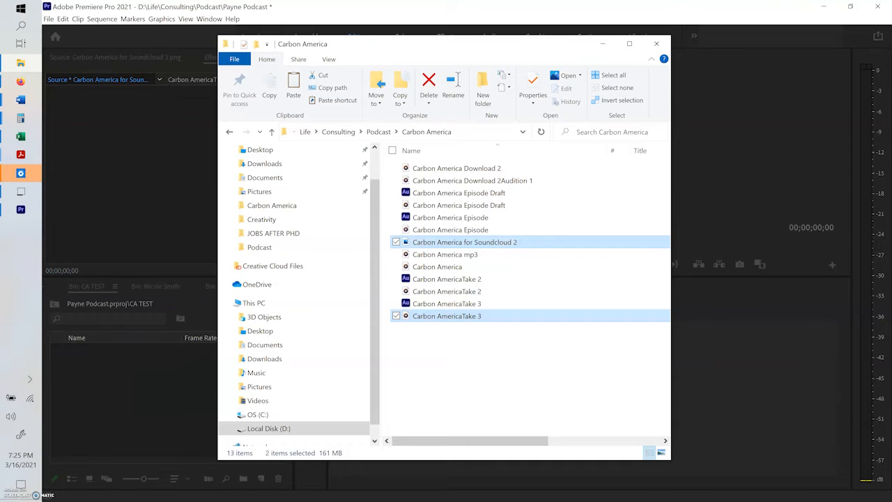
left_click(603, 43)
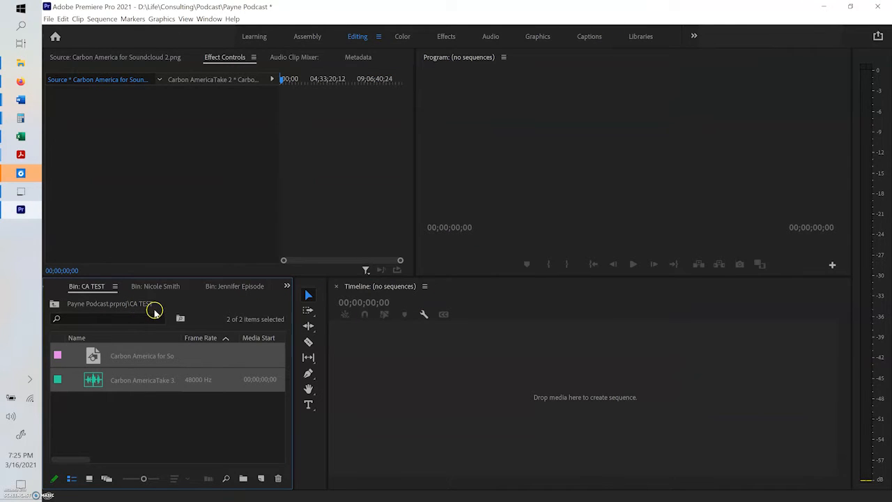
left_click(134, 425)
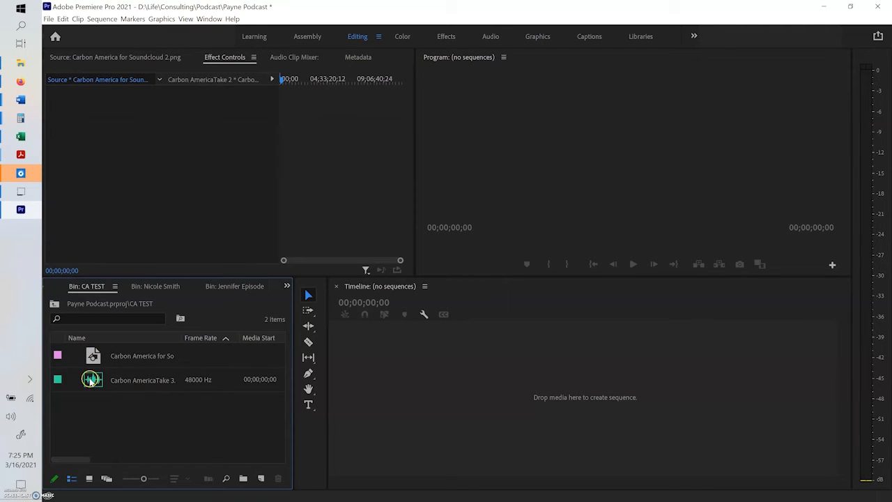
Step: Create a new sequence from the Carbon AmericaTake 3 audio file and fit the whole clip in the timeline
left_click(91, 381)
left_click_drag(108, 377, 170, 377)
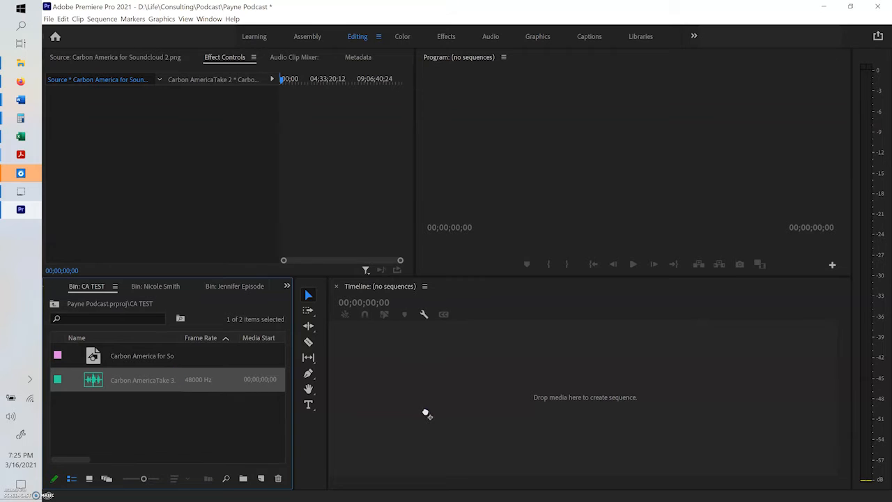
left_click_drag(426, 415, 425, 415)
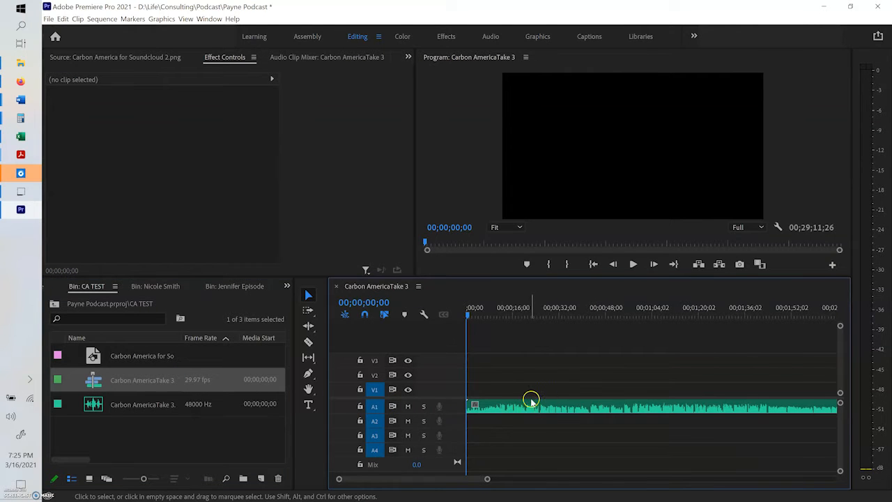
key("minus")
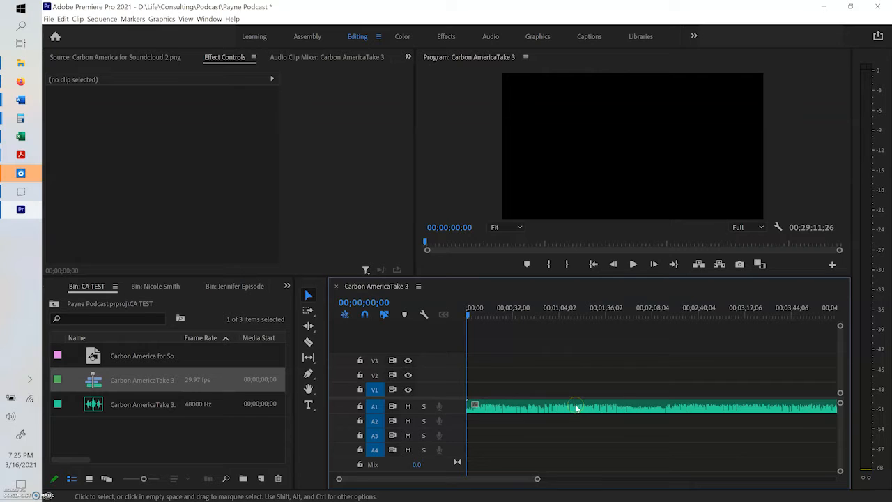
key("backslash")
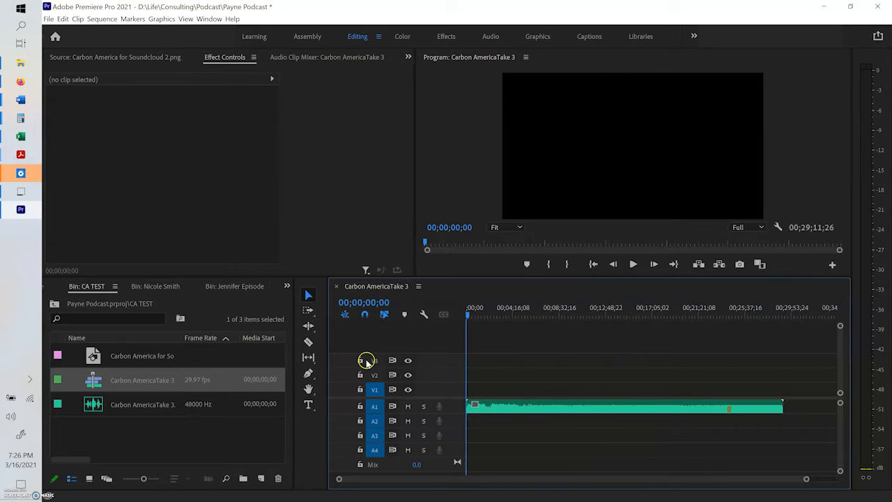
Step: Place the Carbon America for Soundcloud 2 image on track V2 at the start of the sequence
left_click_drag(92, 357, 472, 382)
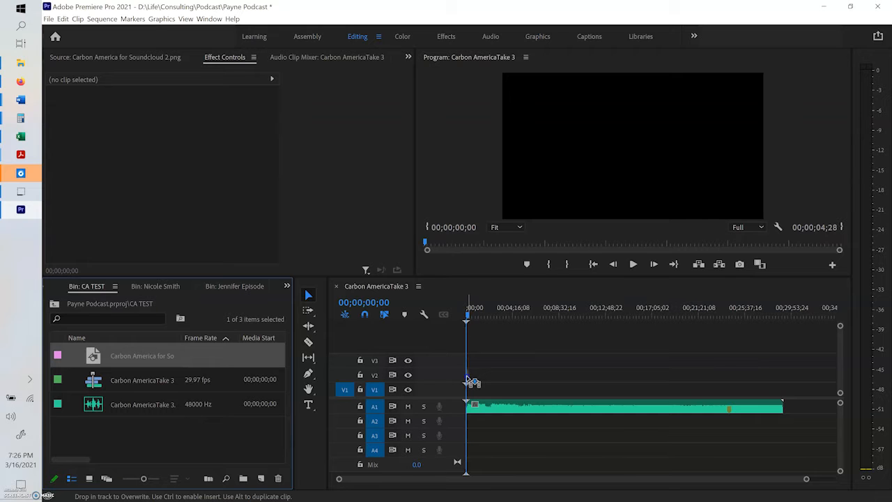
left_click_drag(472, 382, 469, 376)
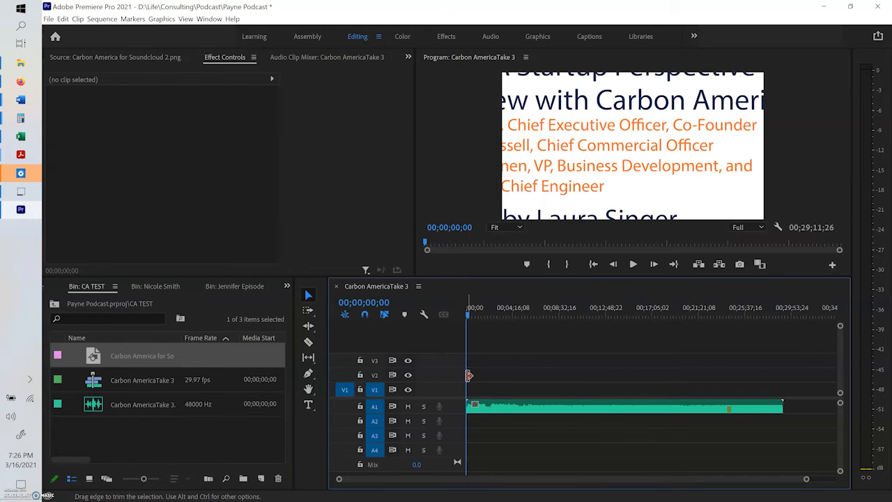
key("equal")
key("equal")
key("equal")
key("equal")
key("equal")
key("equal")
key("equal")
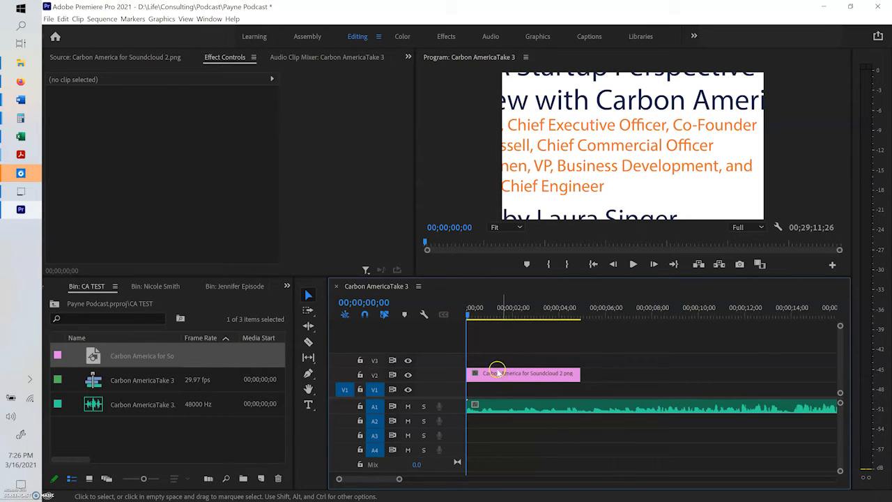
left_click_drag(483, 311, 464, 298)
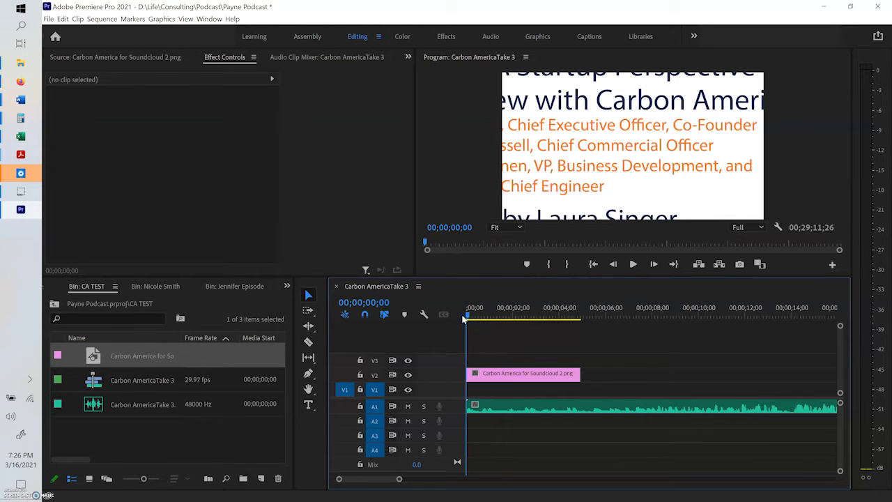
Step: Scale the Carbon America for Soundcloud 2 image clip down to 28
double_click(486, 374)
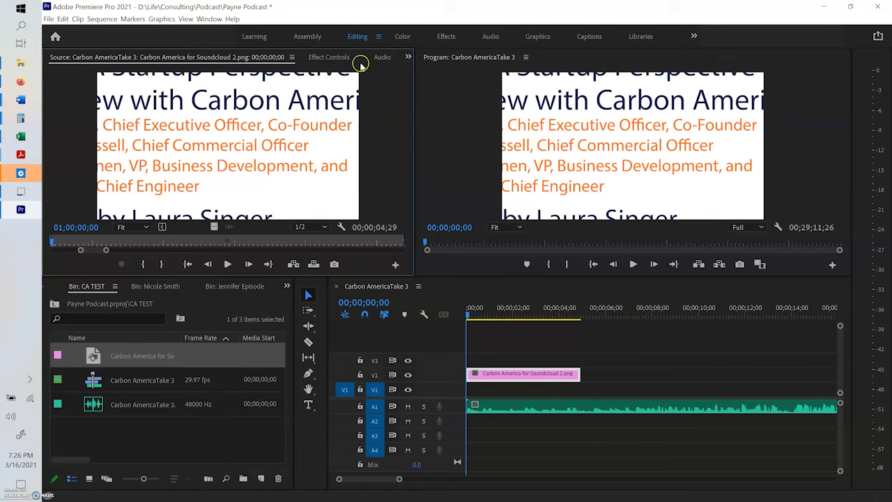
left_click(331, 60)
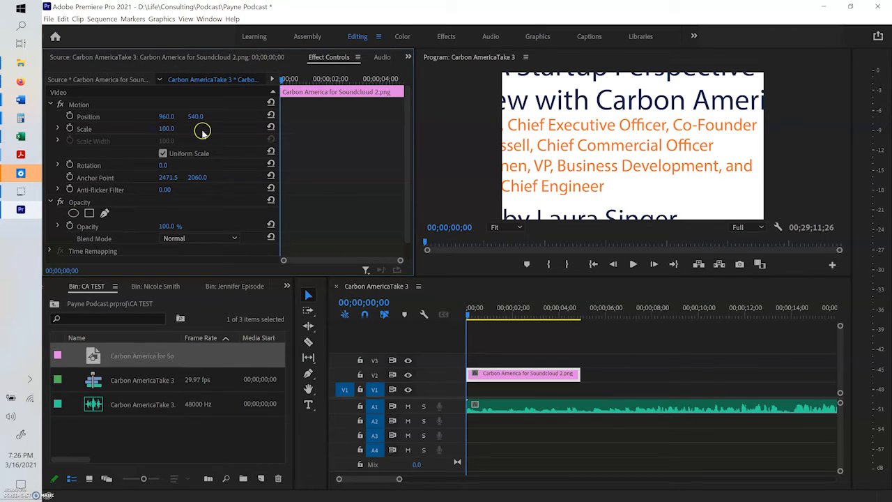
left_click_drag(167, 129, 117, 128)
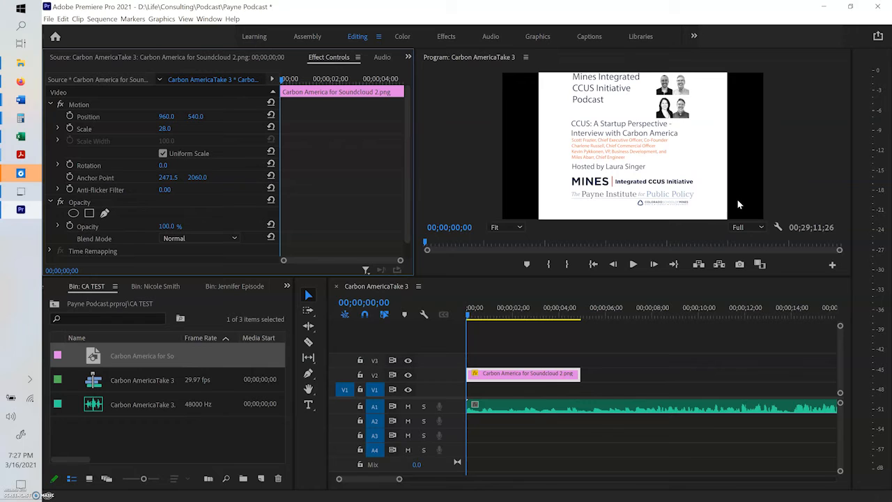
left_click(803, 156)
key("ctrl+s")
Step: Create a 1920 × 1080 color matte in white (FFFFFF) and name it White Color Matte
left_click(258, 479)
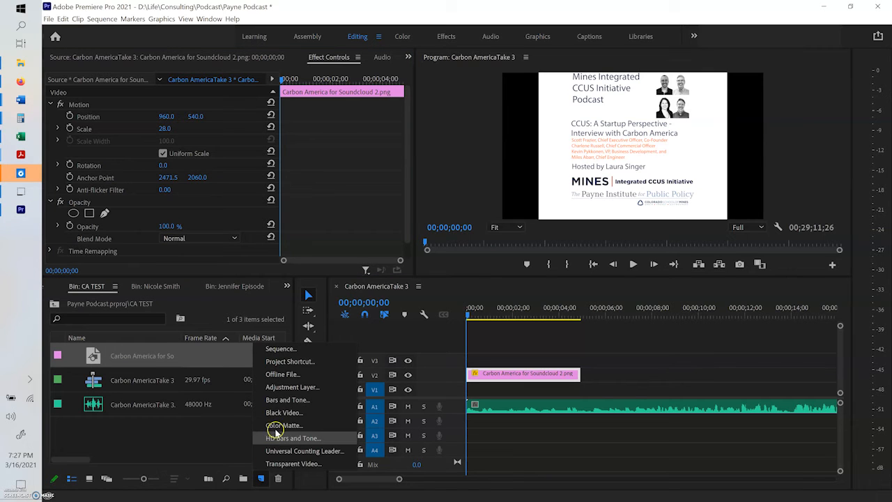
left_click(260, 482)
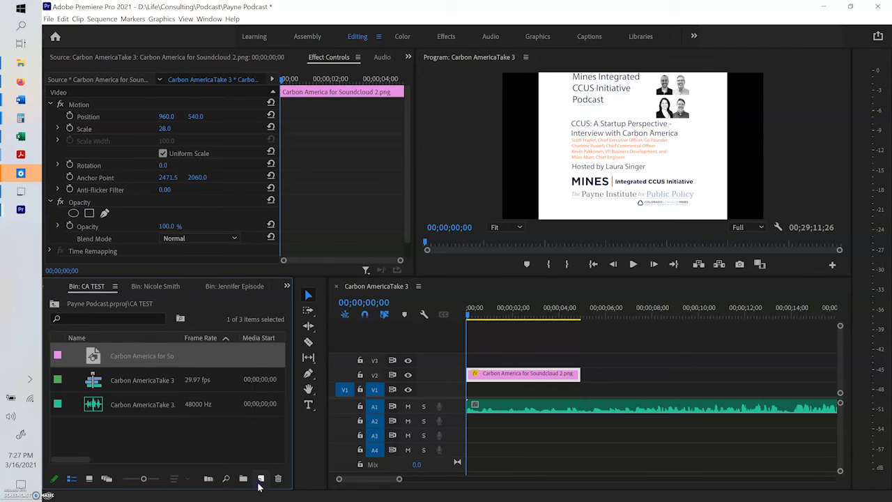
left_click(260, 482)
left_click(275, 425)
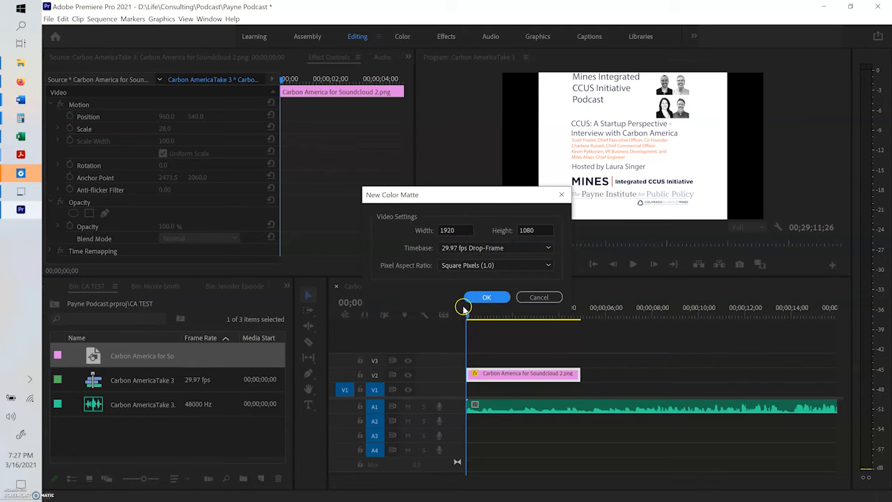
left_click(486, 297)
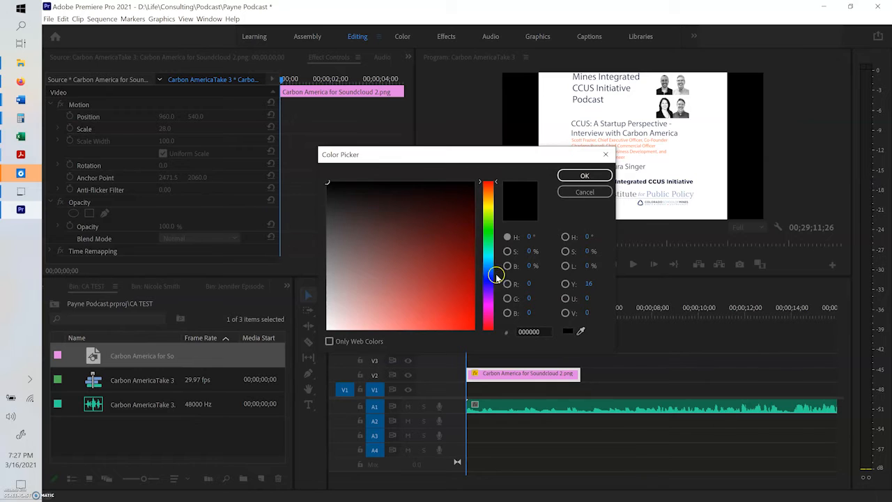
left_click_drag(343, 213, 317, 340)
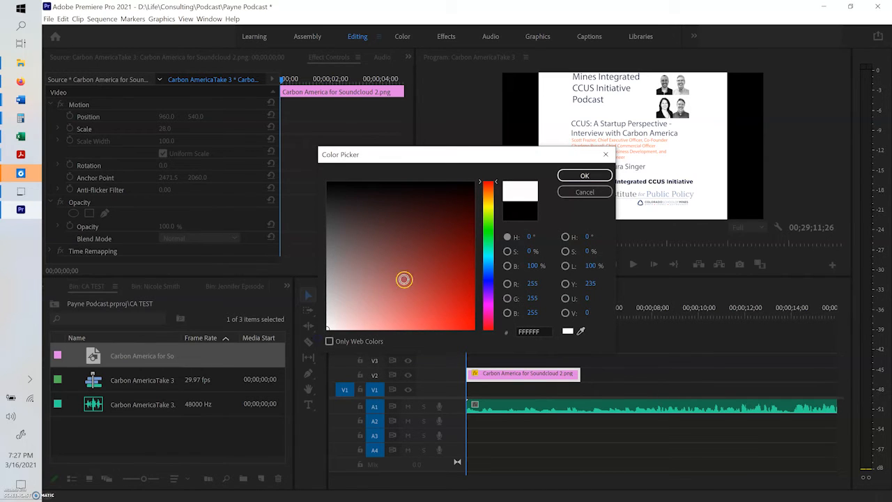
left_click(564, 179)
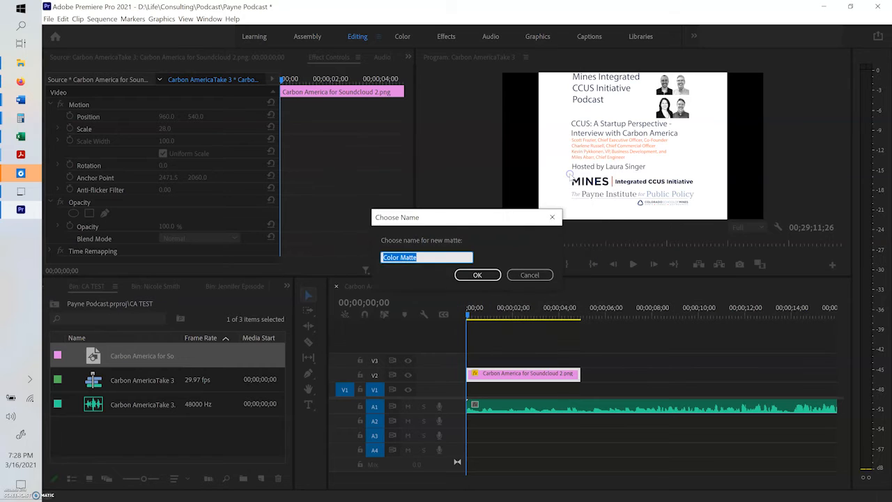
left_click(383, 258)
type("White")
key("Return")
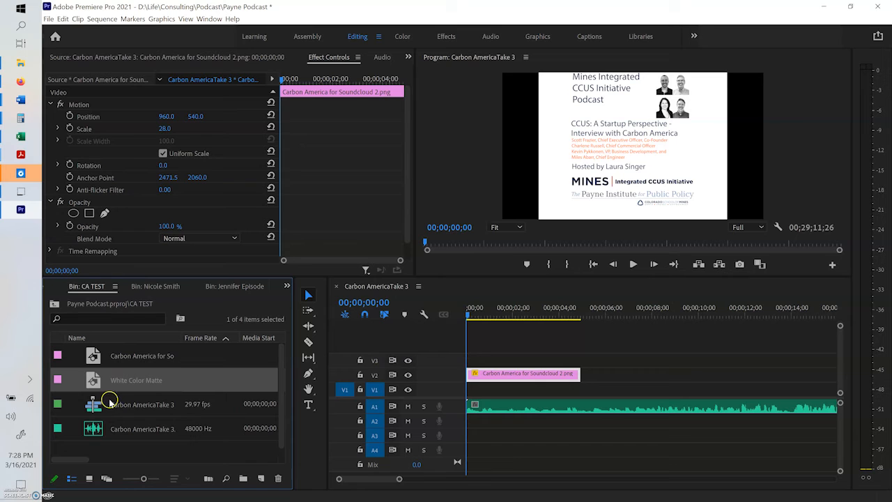
Step: Place the White Color Matte on V1 at the sequence start and extend it and the image clip to the audio's end
left_click_drag(92, 380, 467, 392)
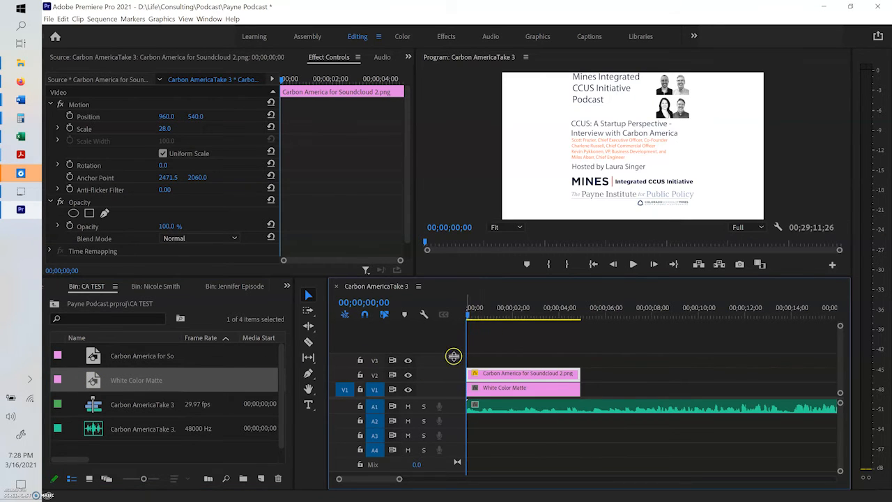
left_click(563, 388, "shift")
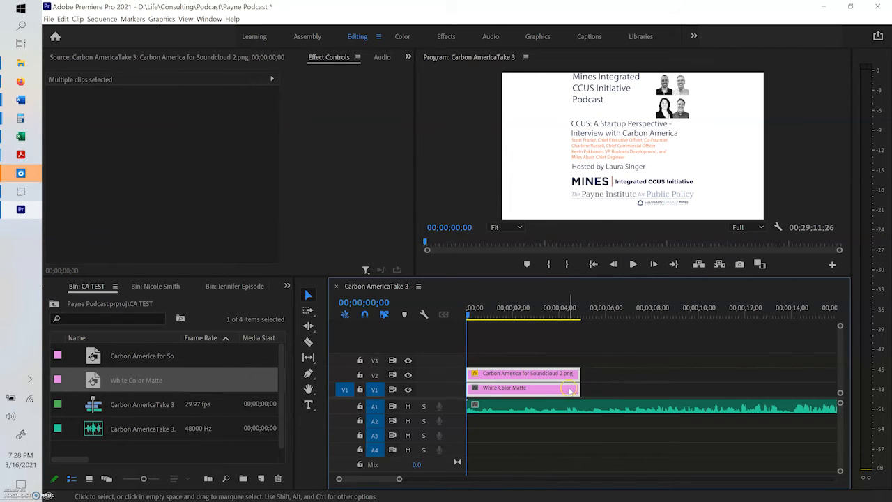
left_click_drag(579, 391, 795, 389)
key("minus")
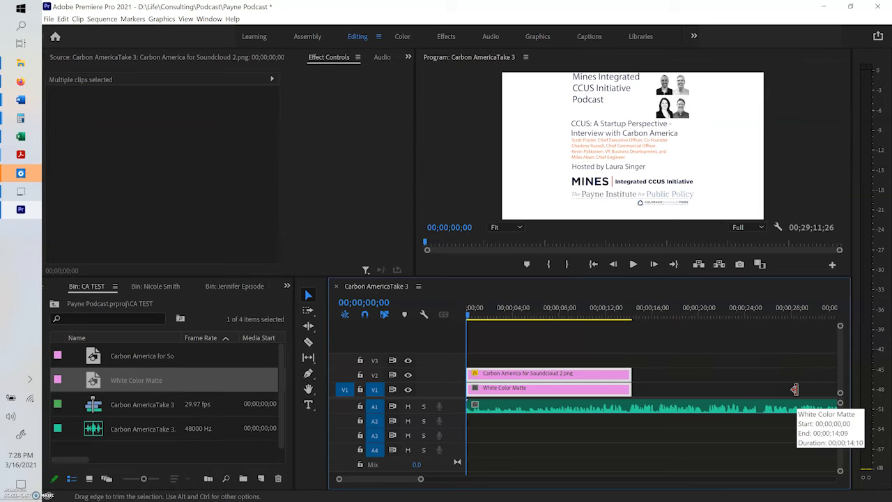
key("minus")
key("minus")
key("minus")
key("minus")
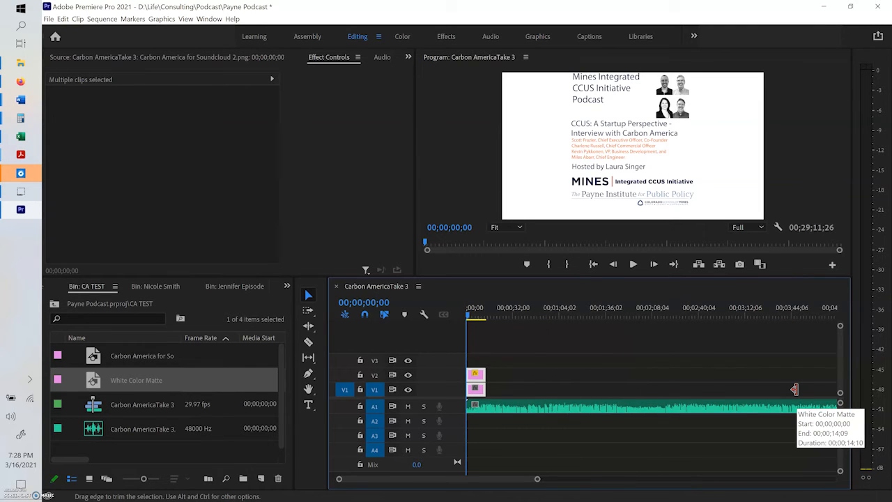
left_click_drag(474, 375, 800, 374)
key("minus")
key("minus")
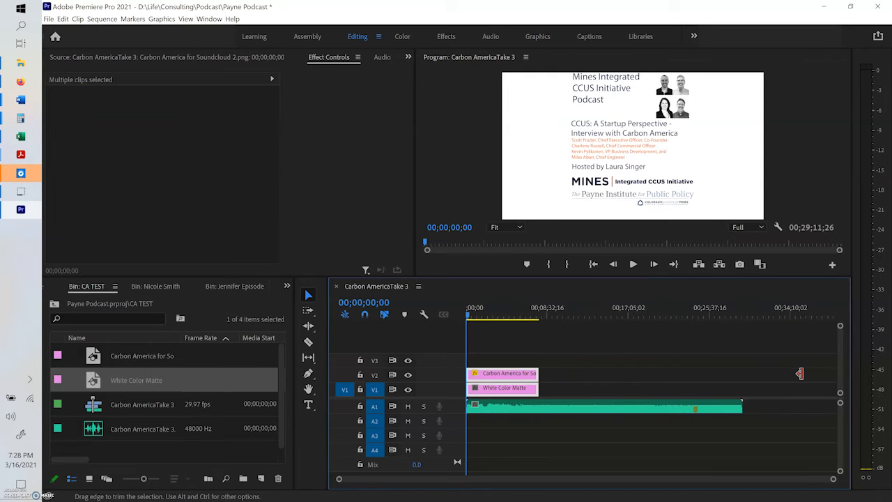
left_click_drag(540, 381, 742, 389)
Step: Examine the end of the sequence to check that the image, matte and audio clips finish together, playing part of the last seconds
left_click(719, 310)
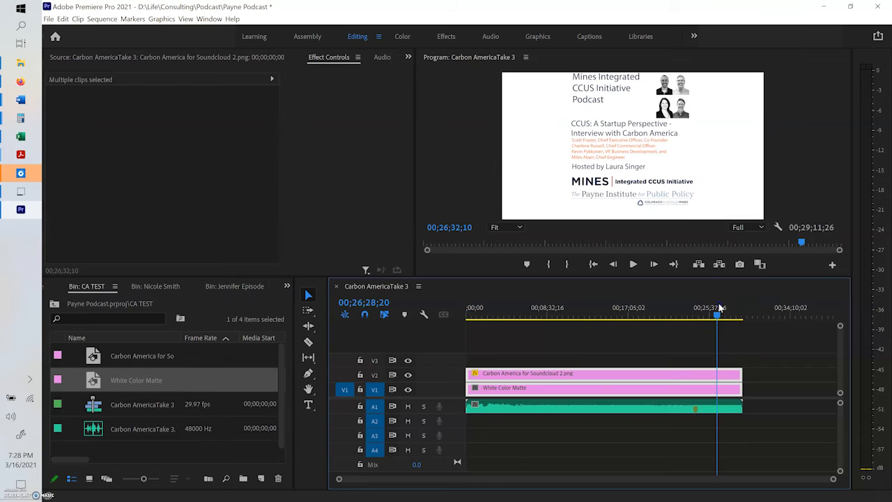
key("End")
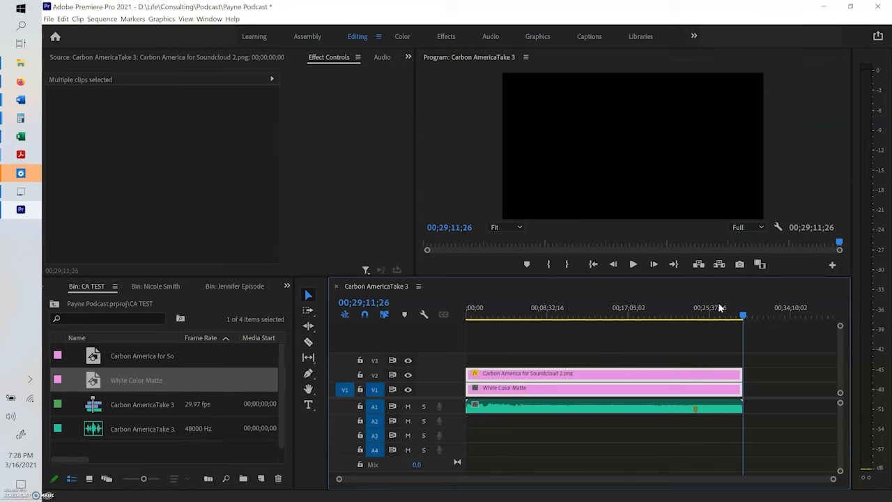
key("equal")
key("equal")
key("equal")
left_click(587, 289)
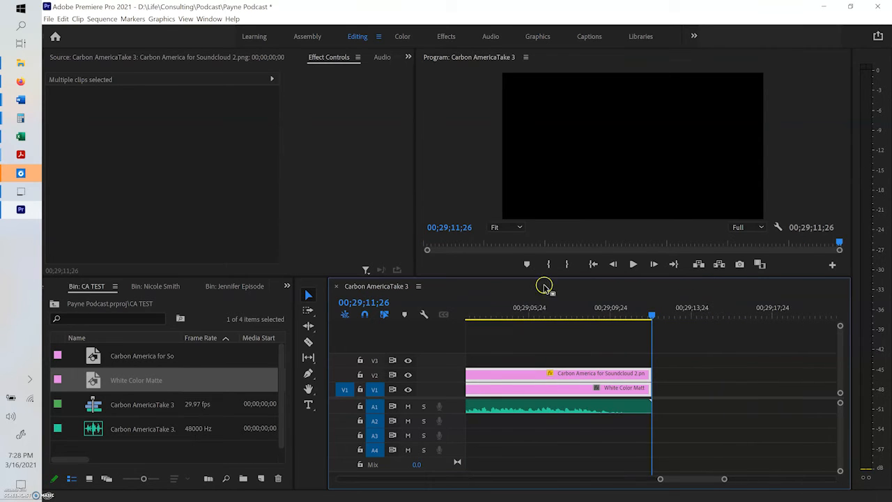
left_click(504, 307)
left_click(521, 307)
key("space")
key("space")
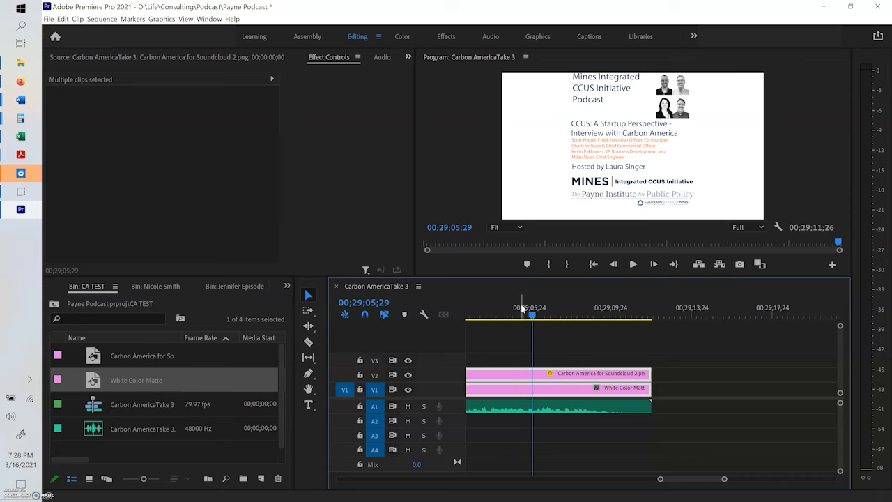
left_click(503, 336)
left_click(490, 315)
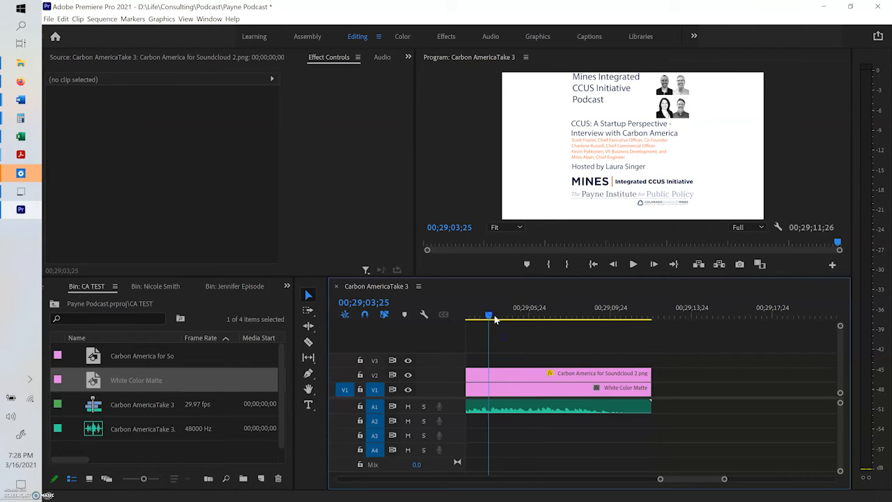
key("minus")
key("minus")
key("minus")
key("minus")
key("minus")
key("minus")
key("minus")
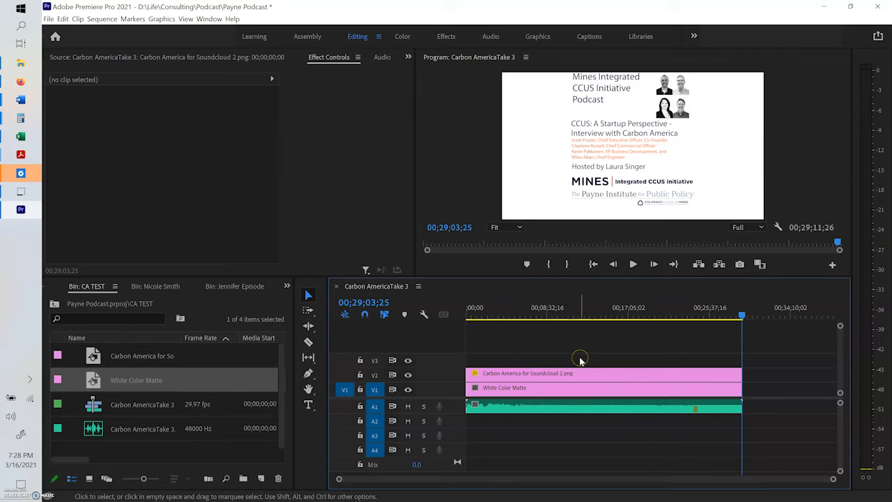
Step: Mark in and out points around the full length of the sequence's clips and return the playhead to the start
left_click_drag(580, 320, 717, 315)
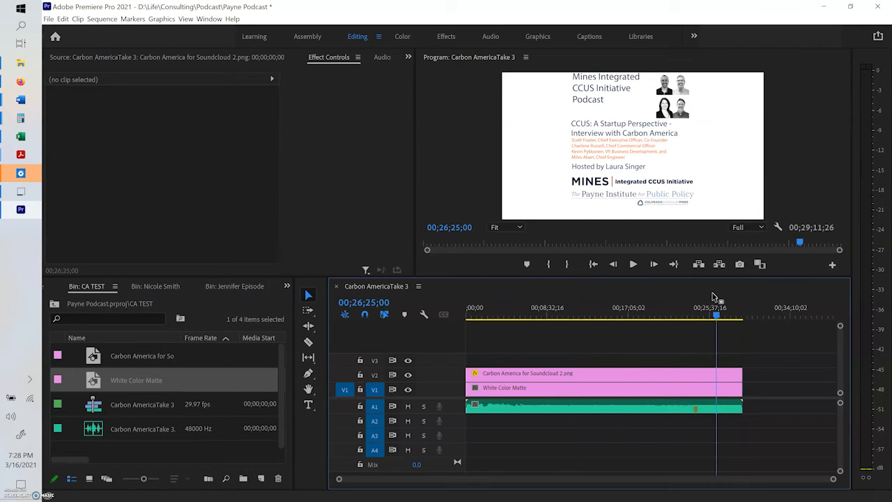
key("End")
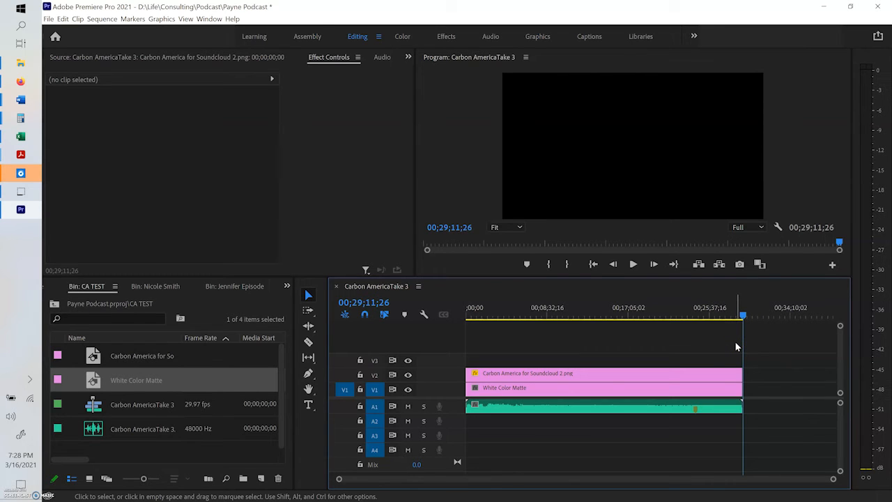
key("x")
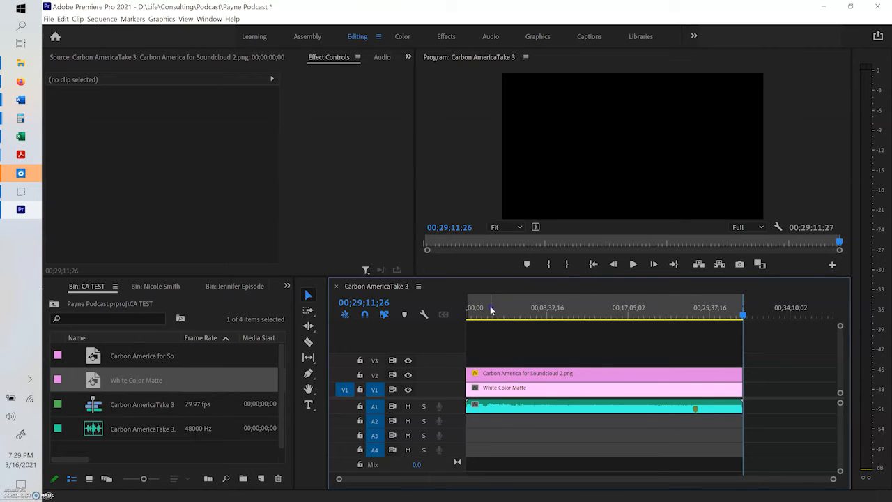
left_click_drag(491, 308, 458, 303)
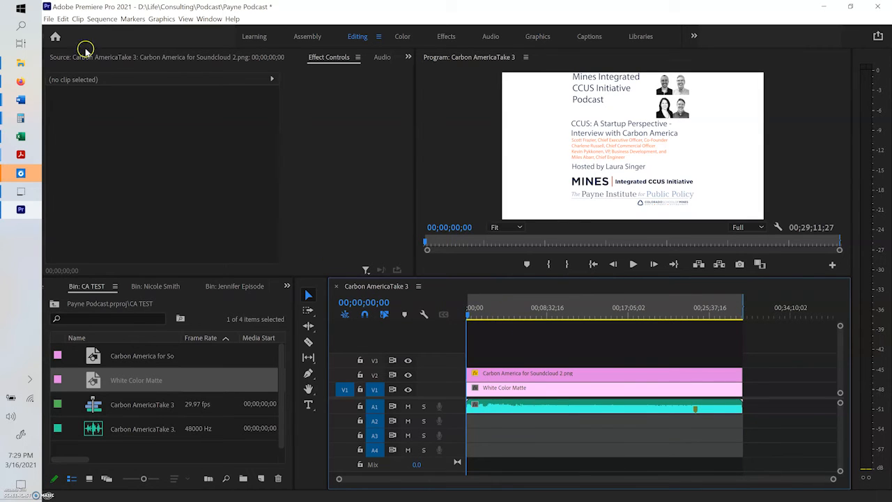
Step: Render the sequence from its in point to its out point
left_click(62, 19)
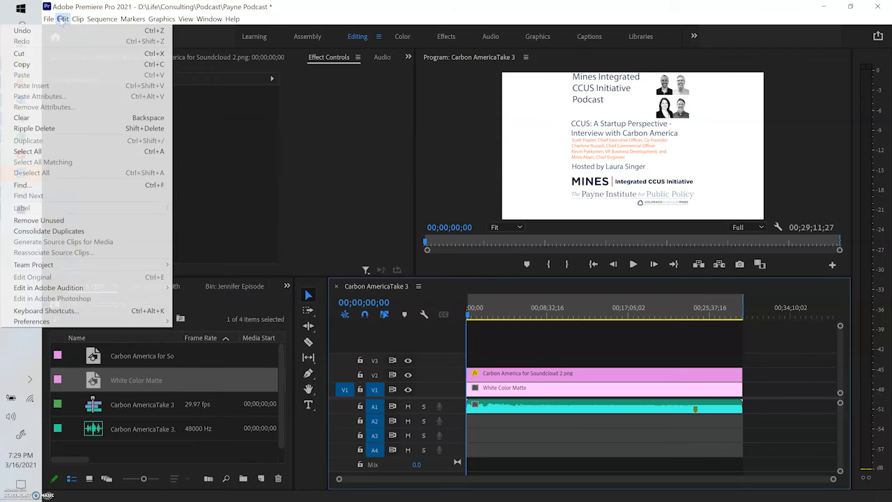
mouse_move(102, 18)
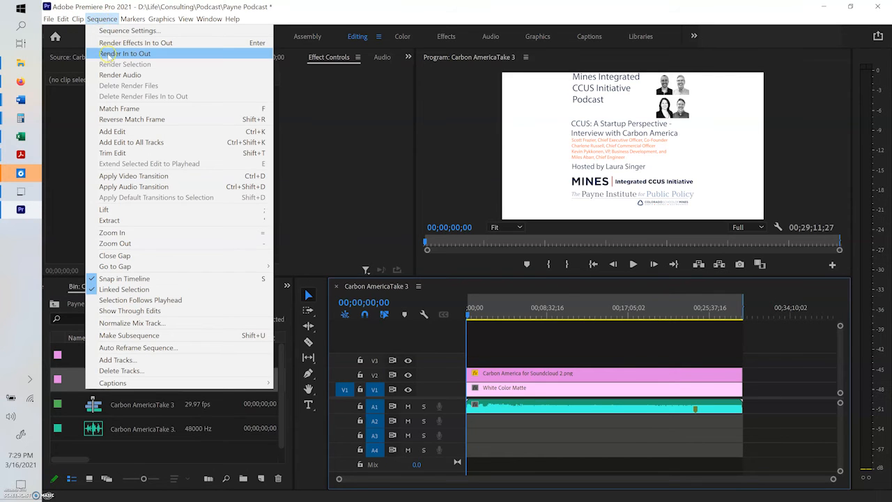
left_click(108, 54)
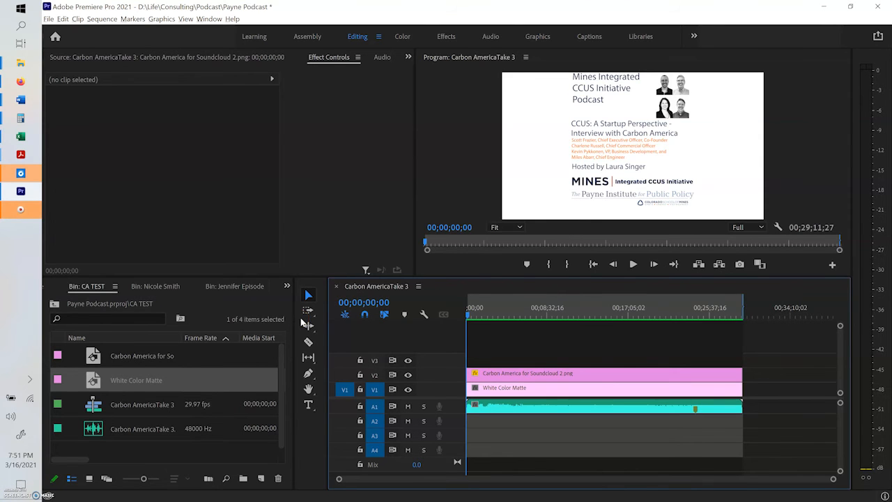
Step: Set up a media export of the sequence in H.264 with the YouTube 720p HD preset, and cancel out of the export settings
left_click(49, 20)
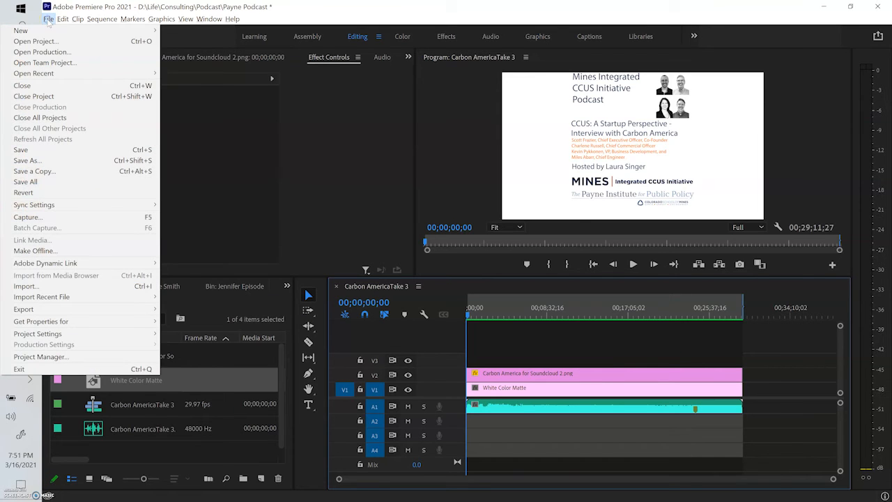
mouse_move(83, 313)
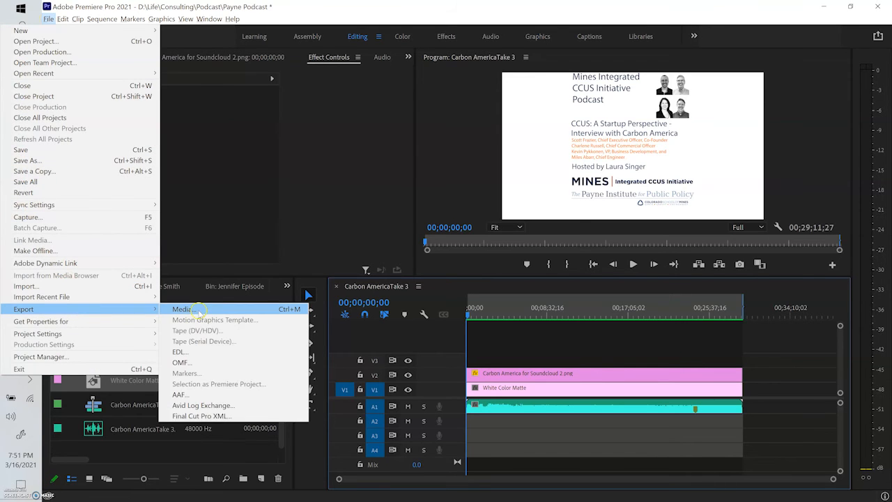
left_click(199, 311)
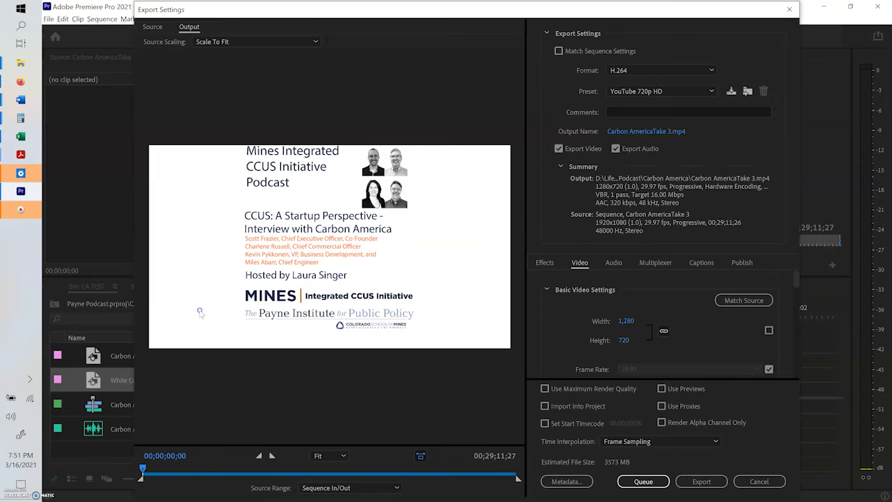
left_click(633, 73)
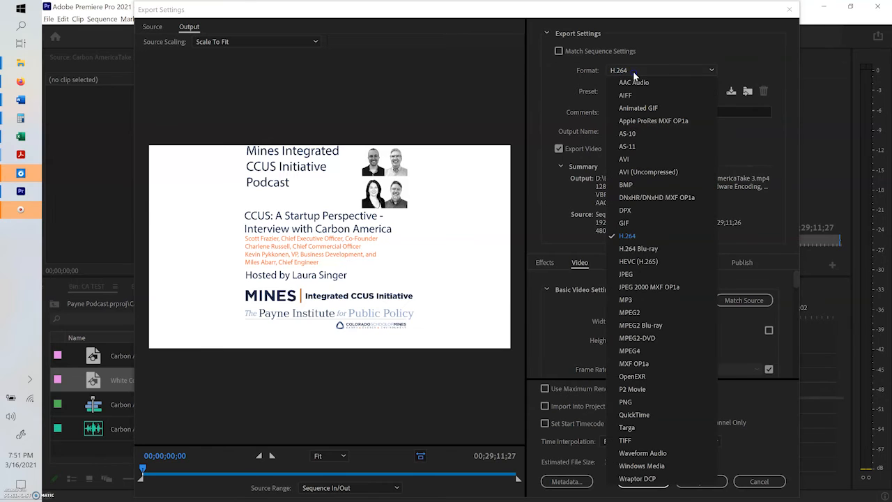
left_click(629, 238)
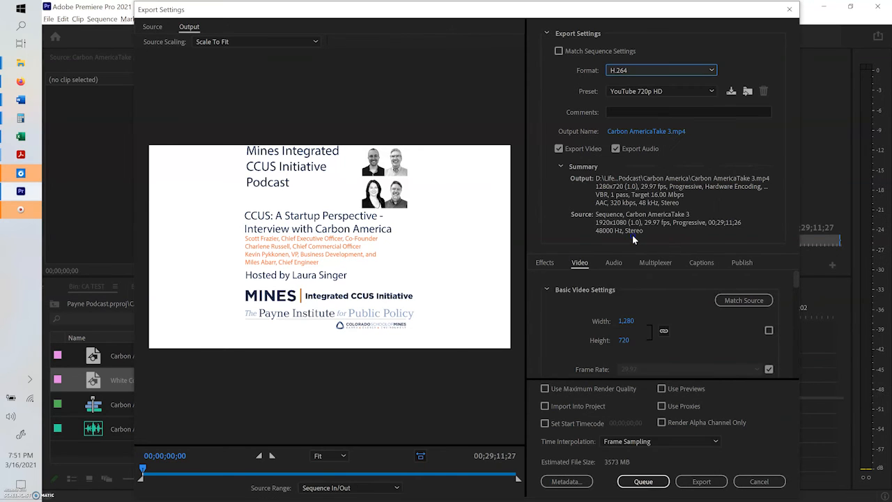
left_click(648, 92)
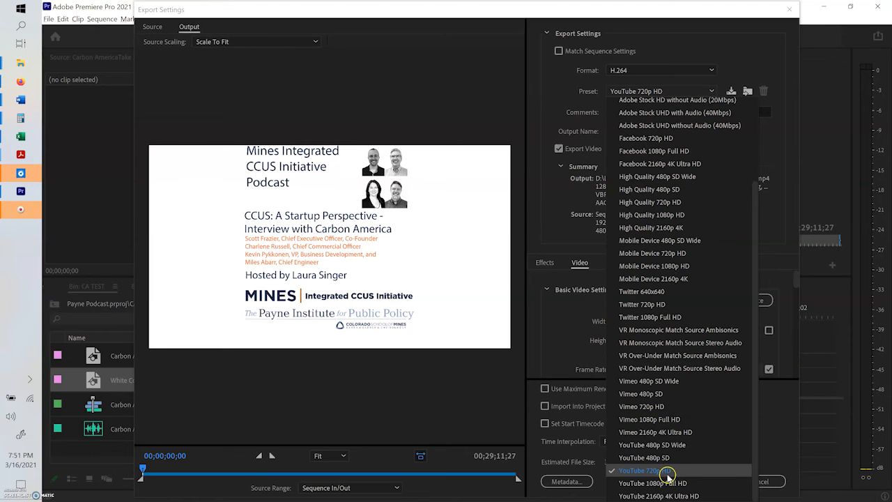
left_click(667, 474)
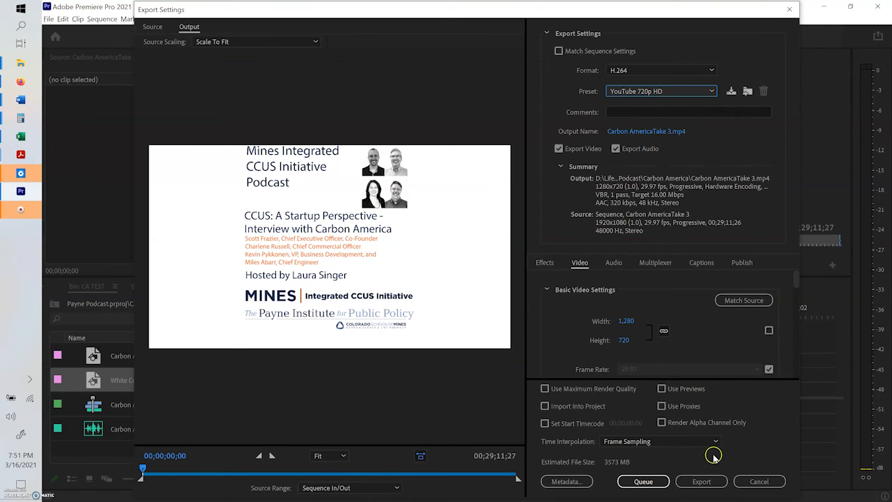
left_click(708, 480)
left_click(756, 479)
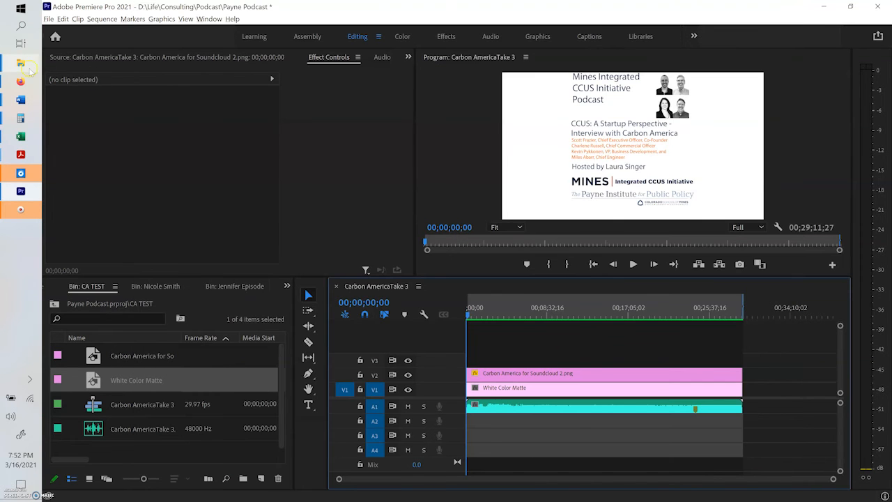
Step: Locate Carbon AmericaVideo in the Carbon America folder, and switch to YouTube Studio in Firefox to start a video upload
mouse_move(21, 62)
left_click(157, 168)
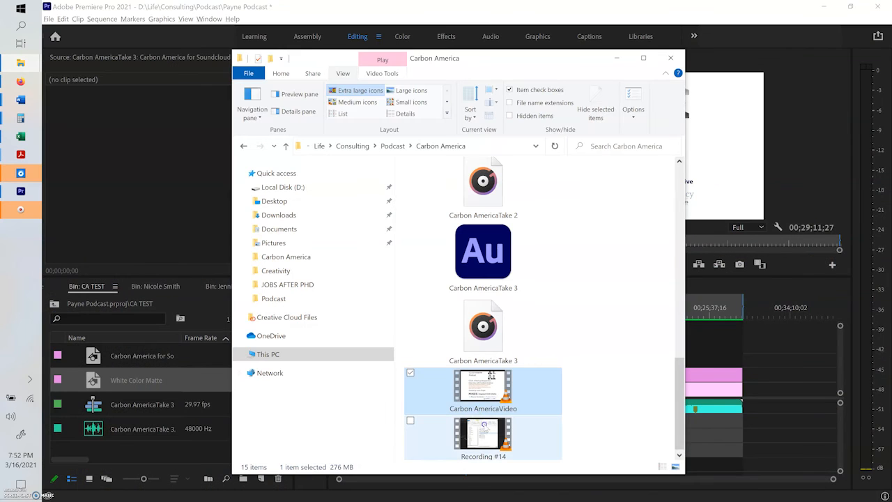
left_click(21, 82)
left_click(365, 8)
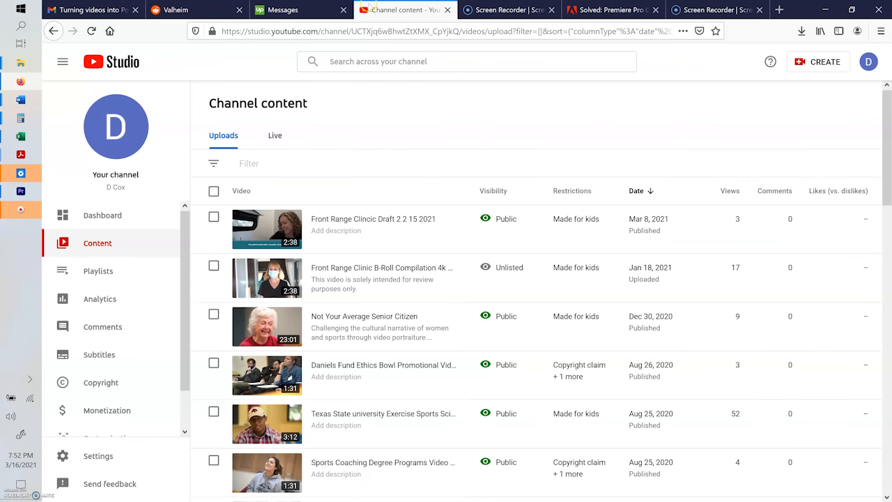
left_click(805, 60)
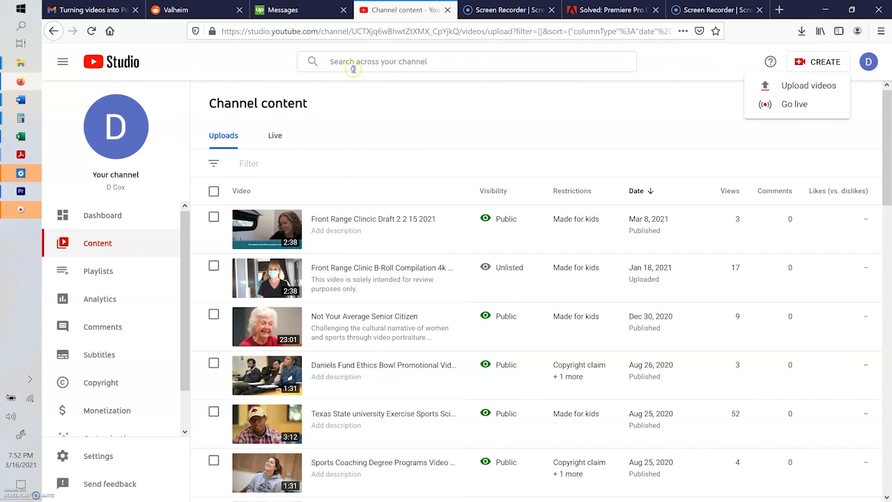
left_click(795, 85)
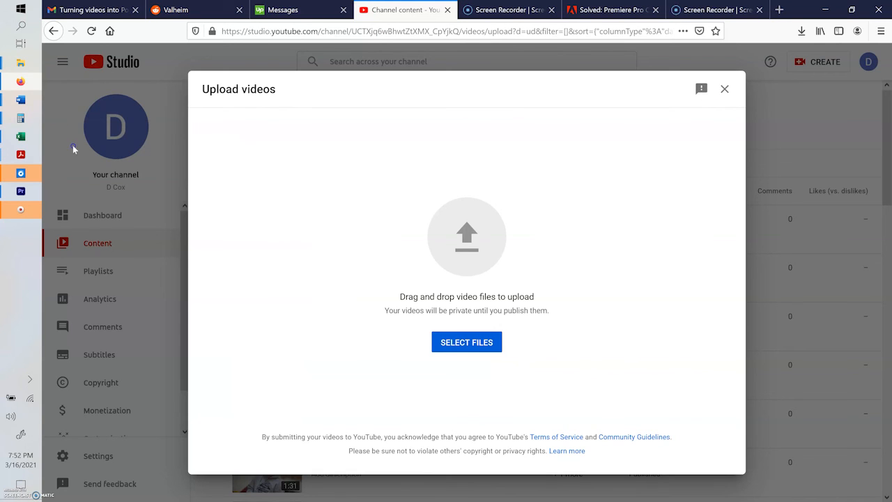
Step: Upload the Carbon AmericaVideo file from the Carbon America folder to YouTube and minimize the folder window
mouse_move(19, 64)
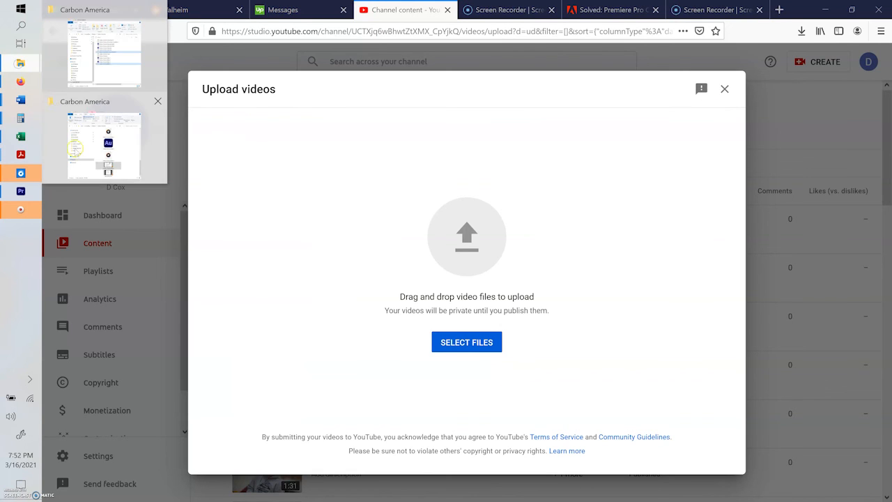
left_click(75, 149)
left_click_drag(564, 63, 234, 39)
left_click_drag(143, 370, 510, 242)
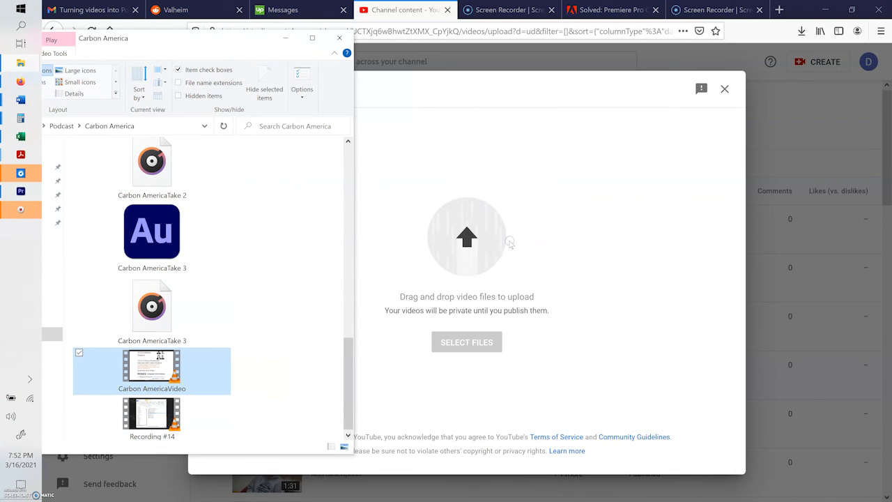
left_click(282, 37)
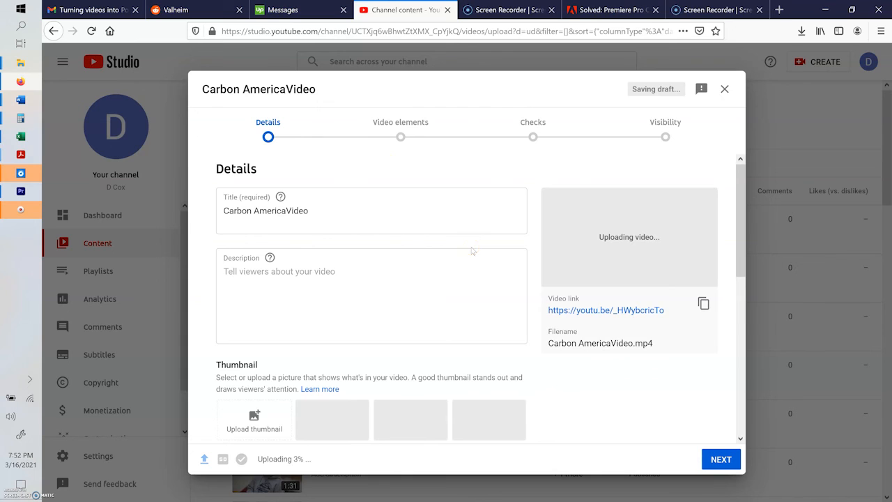